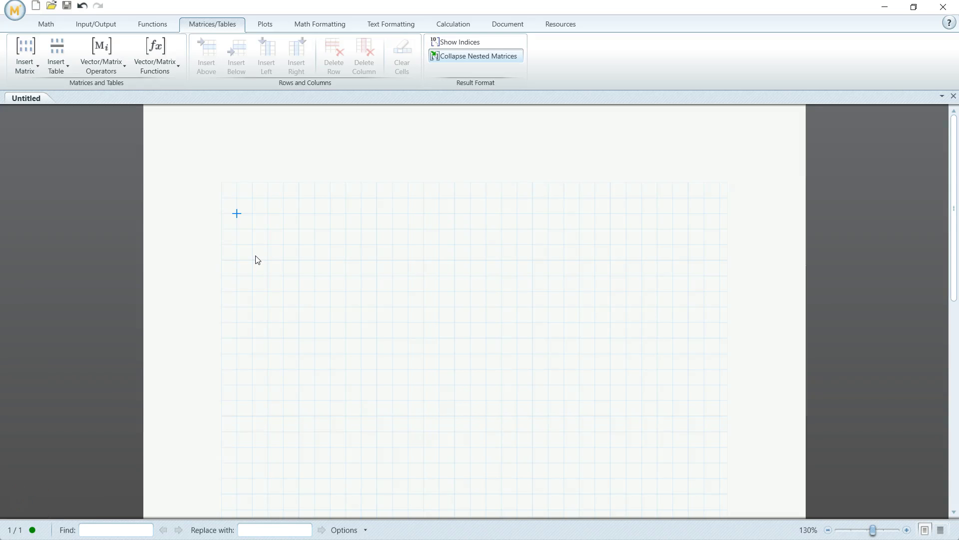
Start the definition A := with an empty matrix placeholder, dismissing the size grid
{"action": "type", "text": "A:="}
{"action": "key", "text": "ctrl+m"}
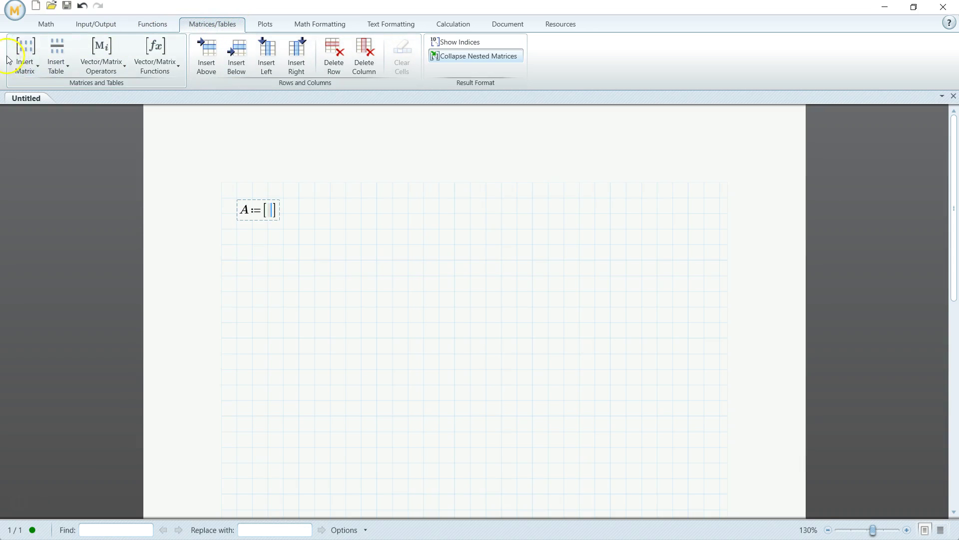
{"action": "left_click", "coordinate": [25, 64]}
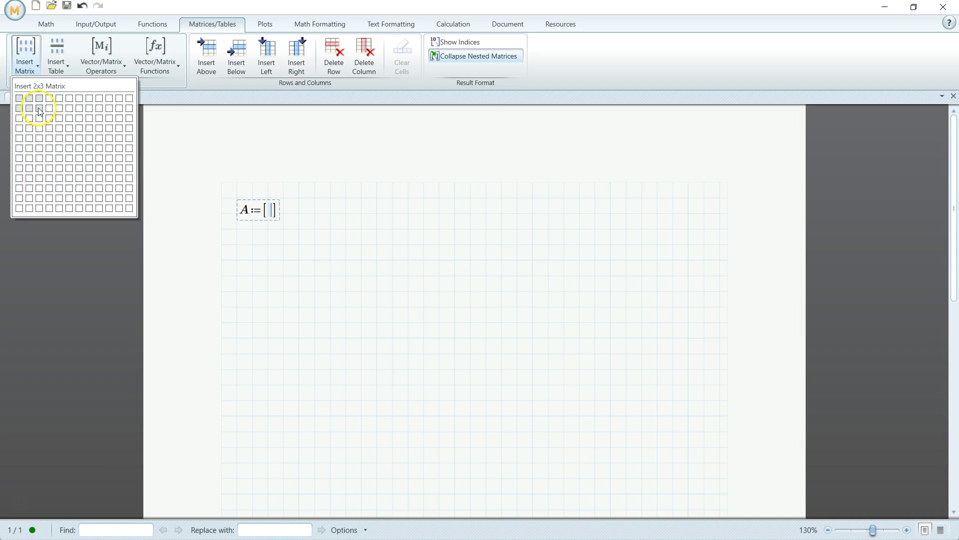
{"action": "left_click", "coordinate": [37, 62]}
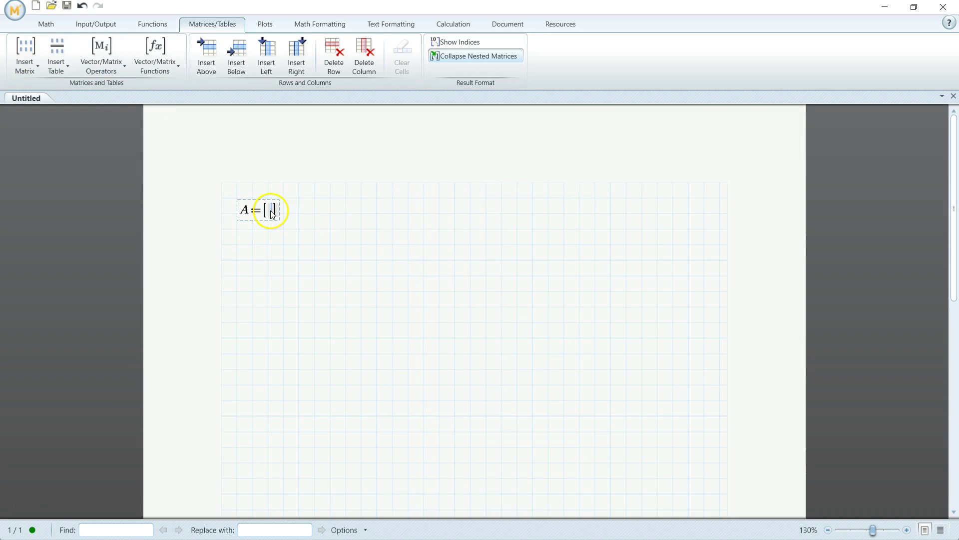
Enter matrix A's top row 1 4 5, adding columns as needed
{"action": "type", "text": "1"}
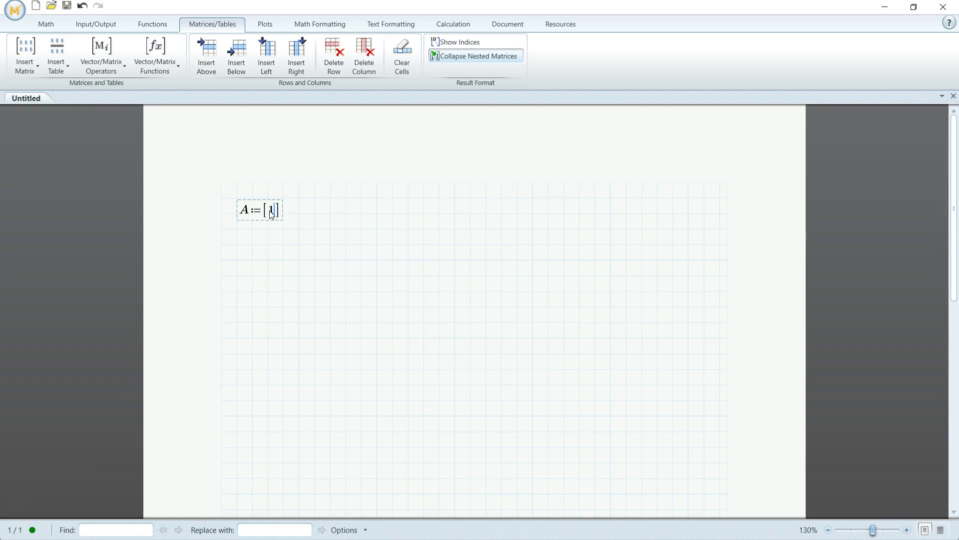
{"action": "key", "text": "ctrl+shift+space"}
{"action": "type", "text": "4"}
{"action": "key", "text": "ctrl+shift+space"}
{"action": "type", "text": "5"}
Add A's second row ending 1 3 and step out of the matrix
{"action": "key", "text": "ctrl+shift+Return"}
{"action": "type", "text": "3"}
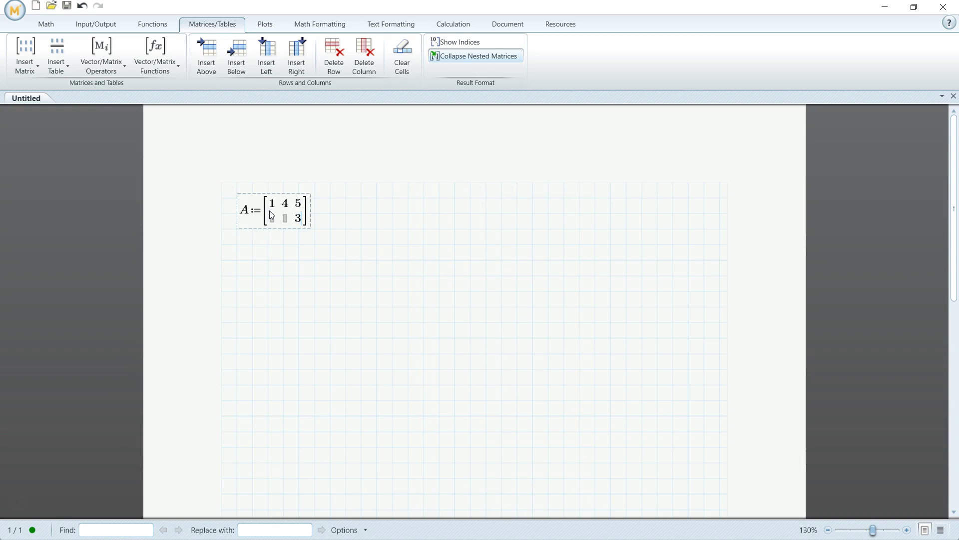
{"action": "key", "text": "Left"}
{"action": "type", "text": "1"}
{"action": "key", "text": "Left"}
{"action": "type", "text": "6"}
{"action": "key", "text": "Return"}
{"action": "key", "text": "Right"}
{"action": "key", "text": "Right"}
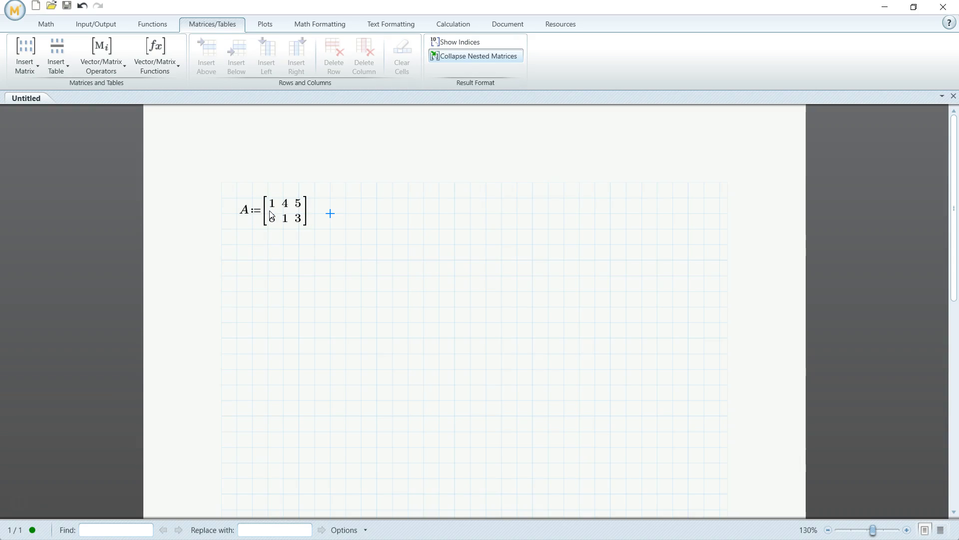
Define B as the 2×2 matrix [3 1; 3 2] and type C: beside it
{"action": "type", "text": "B:="}
{"action": "key", "text": "ctrl+m"}
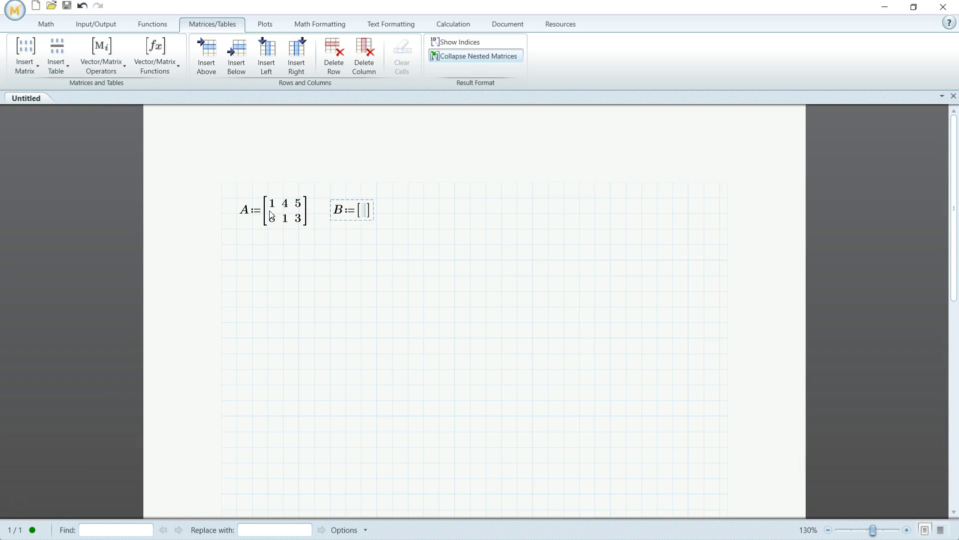
{"action": "type", "text": "3"}
{"action": "key", "text": "ctrl+shift+c"}
{"action": "type", "text": "1"}
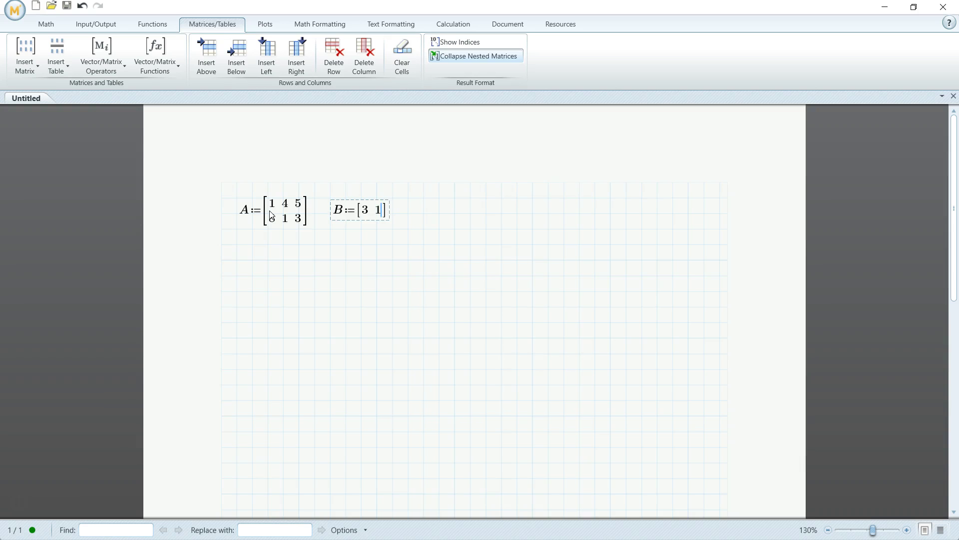
{"action": "key", "text": "ctrl+shift+r"}
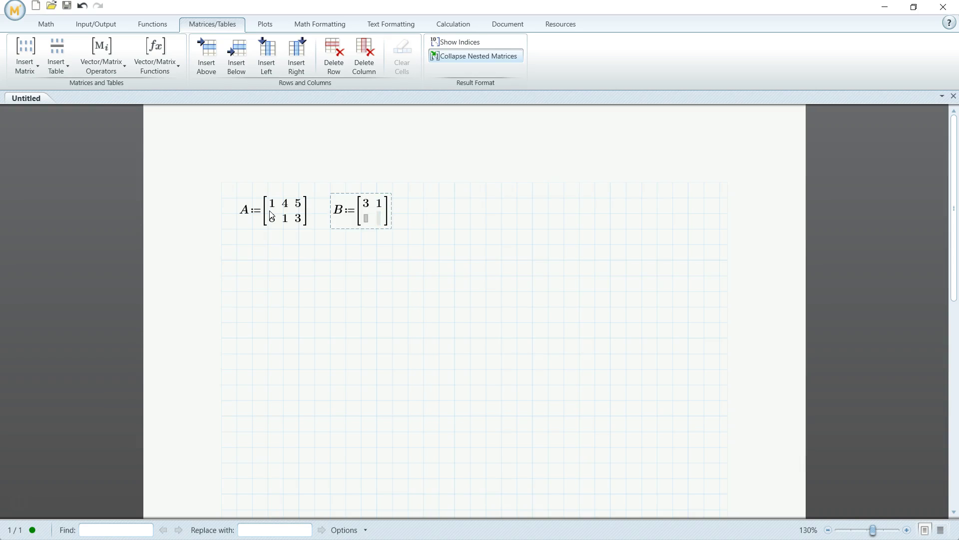
{"action": "type", "text": "2"}
{"action": "key", "text": "Left"}
{"action": "type", "text": "3"}
{"action": "key", "text": "Right"}
{"action": "key", "text": "Right"}
{"action": "key", "text": "Right"}
{"action": "key", "text": "Right"}
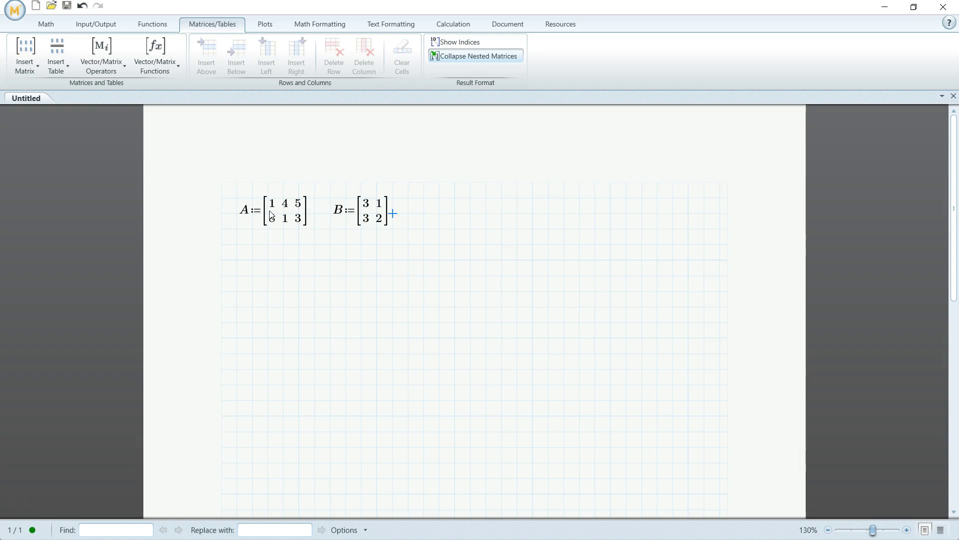
{"action": "type", "text": "C:="}
Insert C's matrix and enter its top row 0 6 3
{"action": "key", "text": "ctrl+m"}
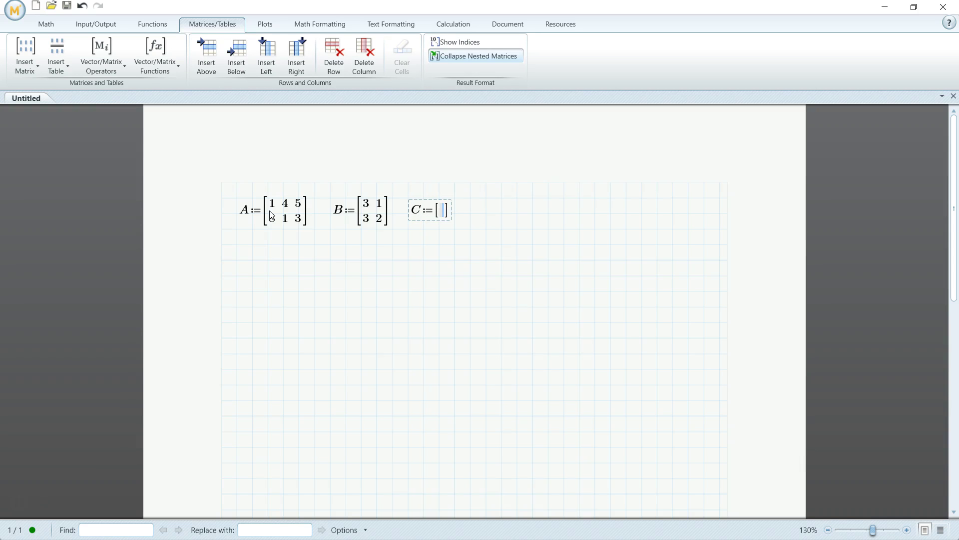
{"action": "type", "text": "0"}
{"action": "key", "text": "ctrl+shift+c"}
{"action": "type", "text": "6"}
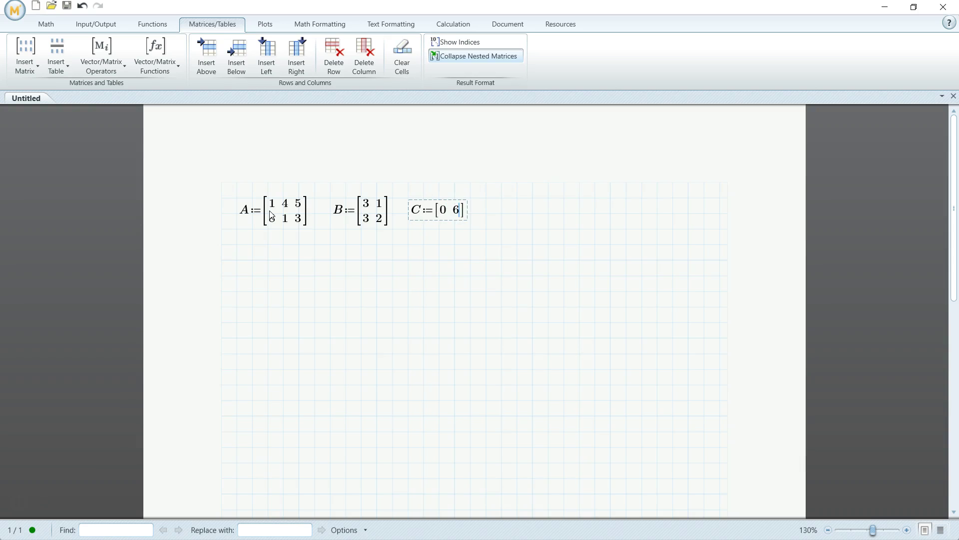
{"action": "key", "text": "ctrl+shift+c"}
{"action": "type", "text": "3"}
Add C's bottom row 5 4 1 and move the insertion point below the matrices
{"action": "key", "text": "ctrl+shift+r"}
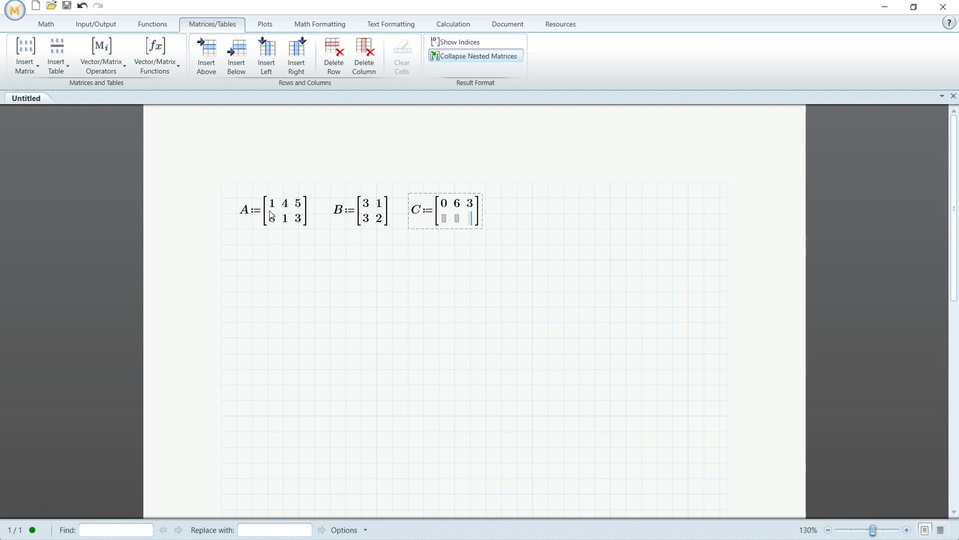
{"action": "type", "text": "1"}
{"action": "key", "text": "Left"}
{"action": "type", "text": "4"}
{"action": "key", "text": "Left"}
{"action": "type", "text": "5"}
{"action": "key", "text": "Down"}
{"action": "key", "text": "Down"}
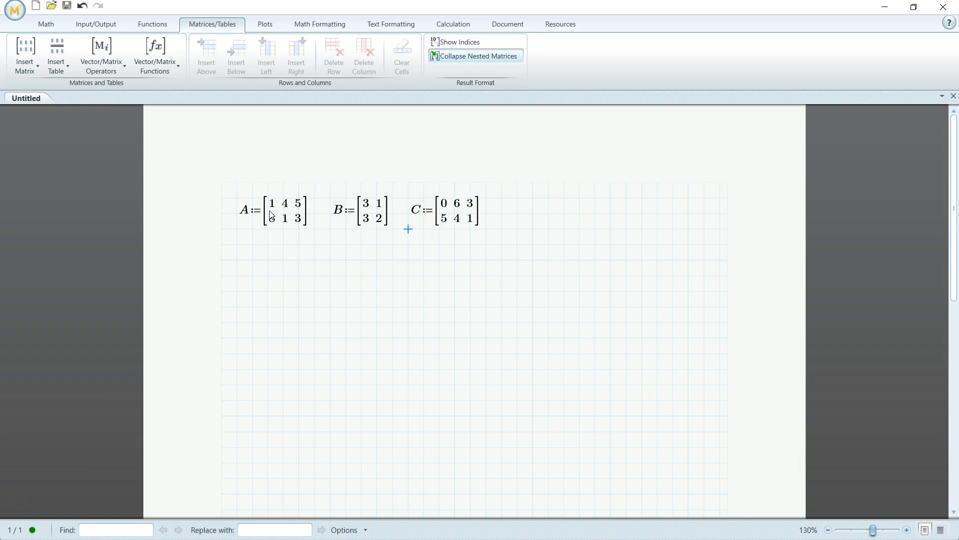
{"action": "key", "text": "Left"}
{"action": "key", "text": "Left"}
{"action": "key", "text": "Left"}
{"action": "key", "text": "Left"}
{"action": "key", "text": "Left"}
{"action": "key", "text": "Left"}
{"action": "key", "text": "Down"}
{"action": "key", "text": "Left"}
{"action": "key", "text": "Left"}
{"action": "key", "text": "Left"}
Evaluate A+C under matrix A, giving [1 10 8; 13 5 4]
{"action": "left_click", "coordinate": [251, 260]}
{"action": "left_click", "coordinate": [237, 260]}
{"action": "type", "text": "A+C="}
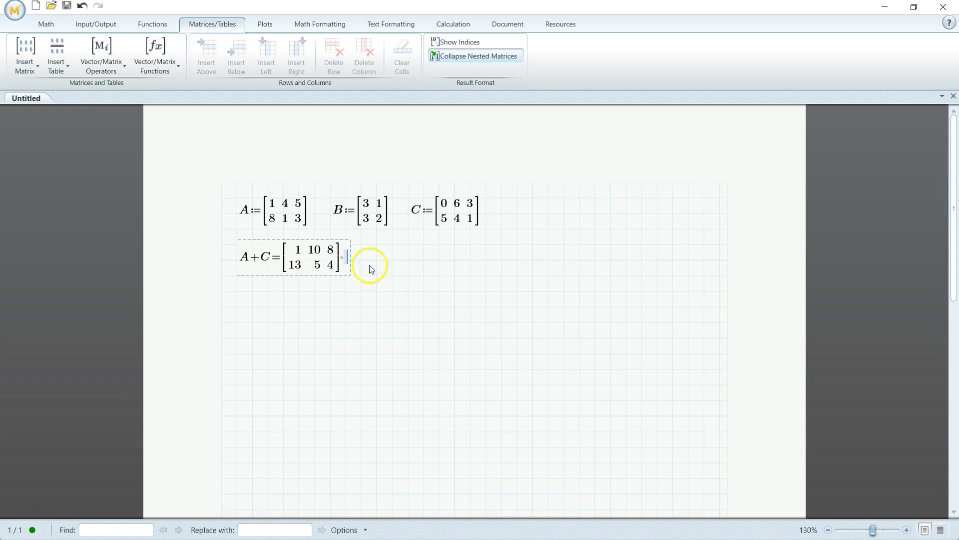
{"action": "key", "text": "Return"}
{"action": "key", "text": "Return"}
{"action": "left_click", "coordinate": [301, 214]}
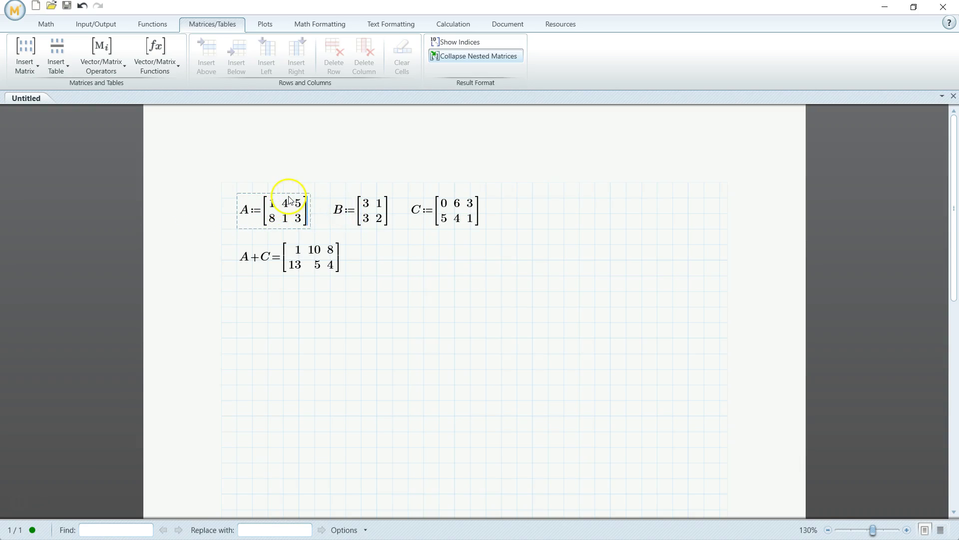
Evaluate cols(A) = 3 beside the sum and type rows(B)= to its right
{"action": "left_click", "coordinate": [393, 259]}
{"action": "type", "text": "cols"}
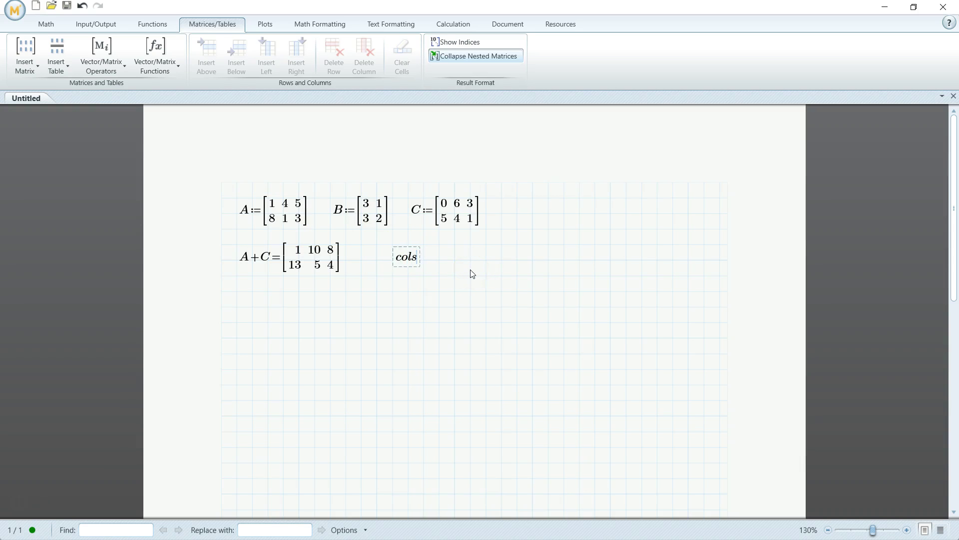
{"action": "type", "text": "(A)=3"}
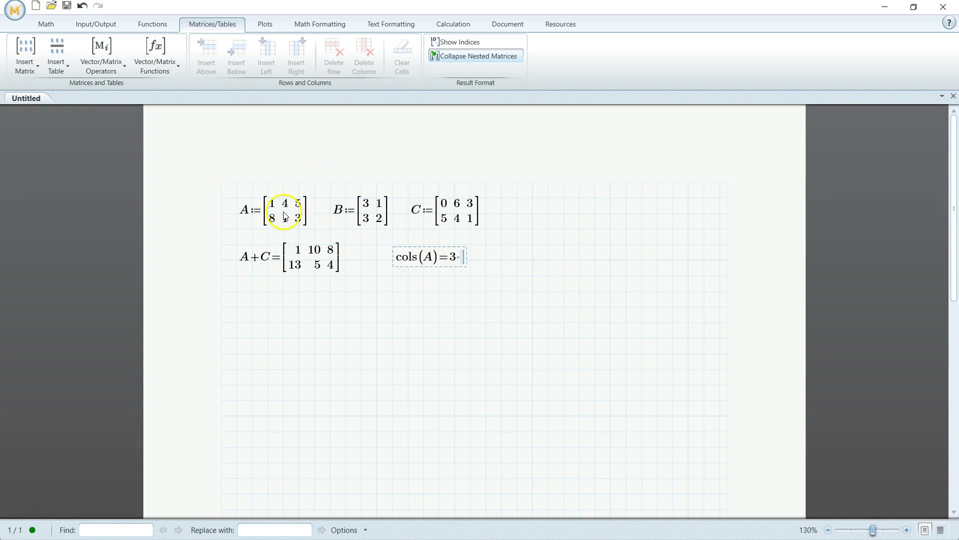
{"action": "left_click", "coordinate": [475, 269]}
{"action": "type", "text": "rows(B)"}
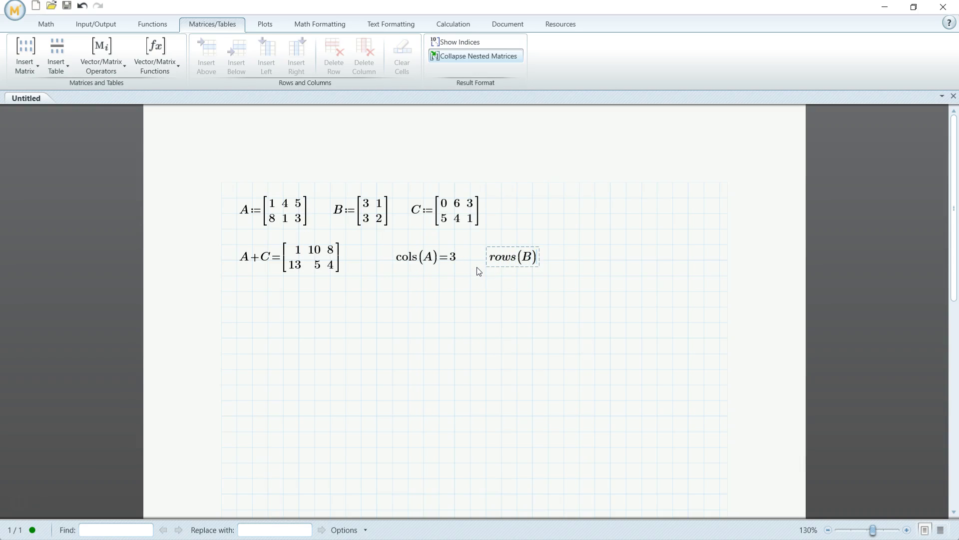
{"action": "type", "text": "=2"}
Start a new A expression below the sum, deleting the failed transpose evaluation
{"action": "left_click", "coordinate": [238, 323]}
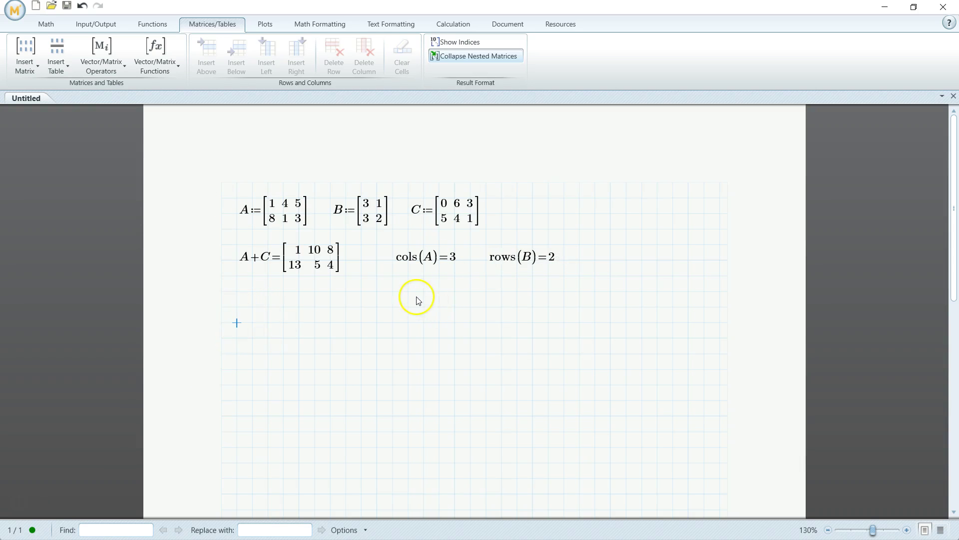
{"action": "type", "text": "A"}
{"action": "type", "text": "="}
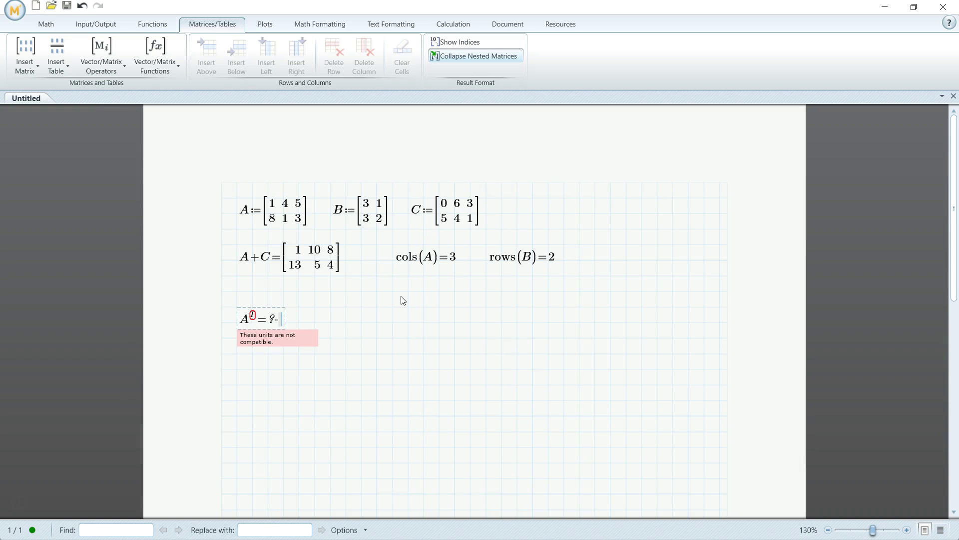
{"action": "key", "text": "BackSpace"}
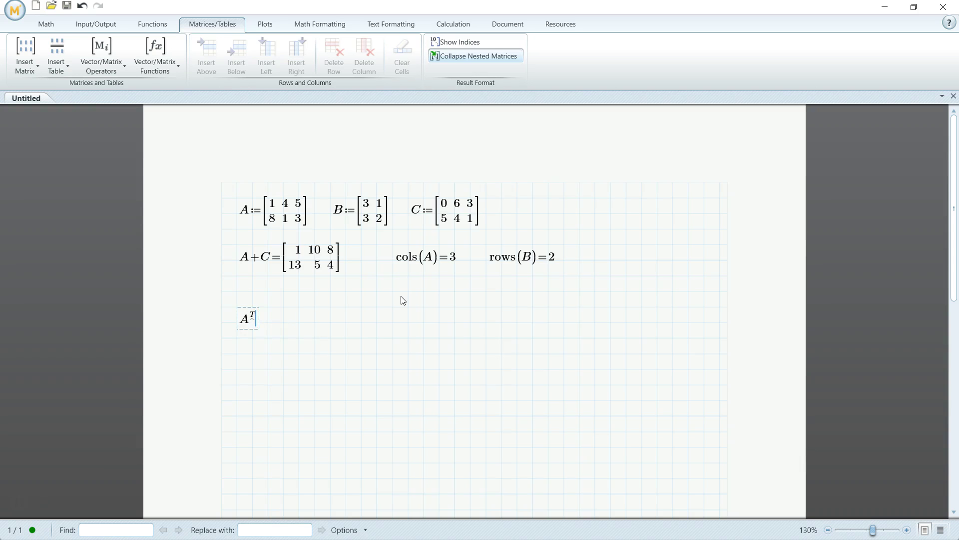
{"action": "key", "text": "BackSpace"}
{"action": "key", "text": "BackSpace"}
Evaluate the transpose of A with Ctrl+1, giving [1 8; 4 1; 5 3]
{"action": "left_click", "coordinate": [380, 300]}
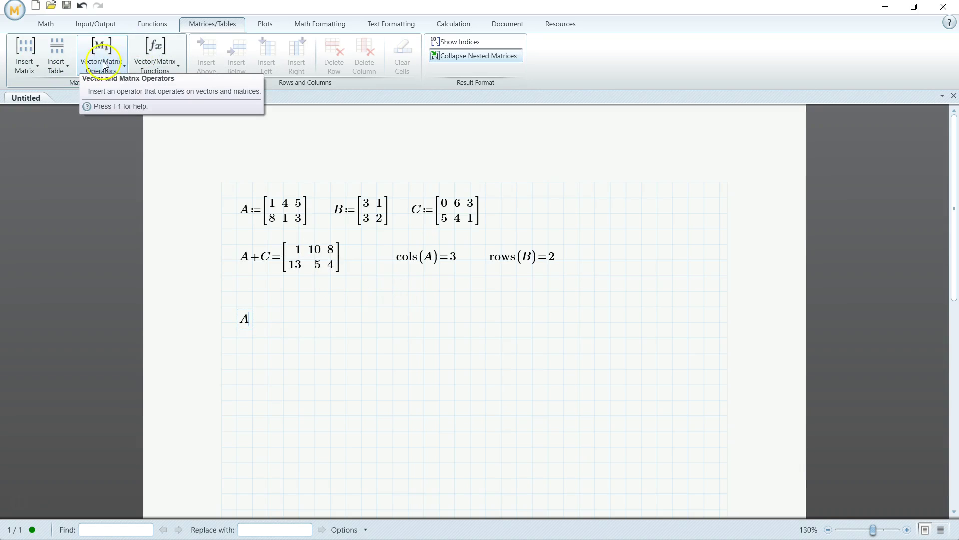
{"action": "left_click", "coordinate": [118, 52]}
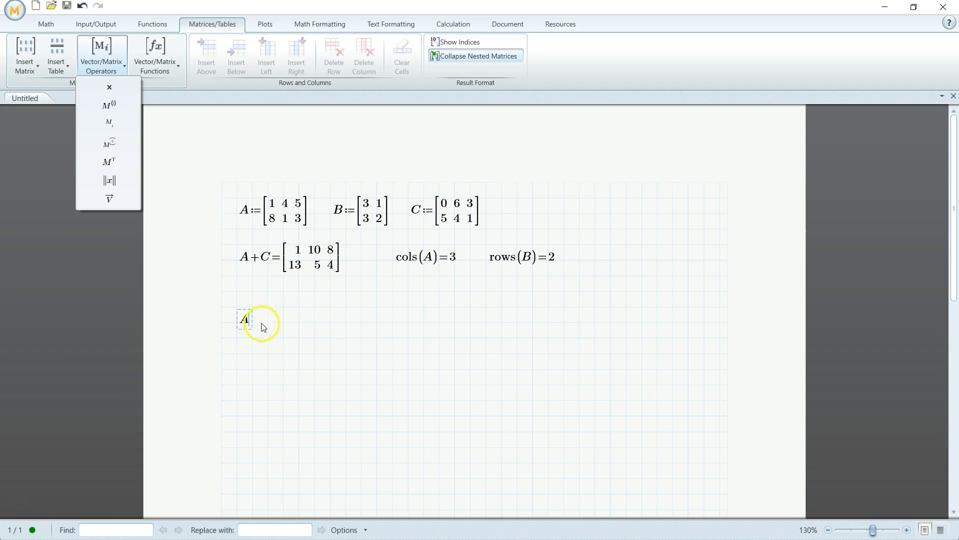
{"action": "left_click", "coordinate": [248, 317]}
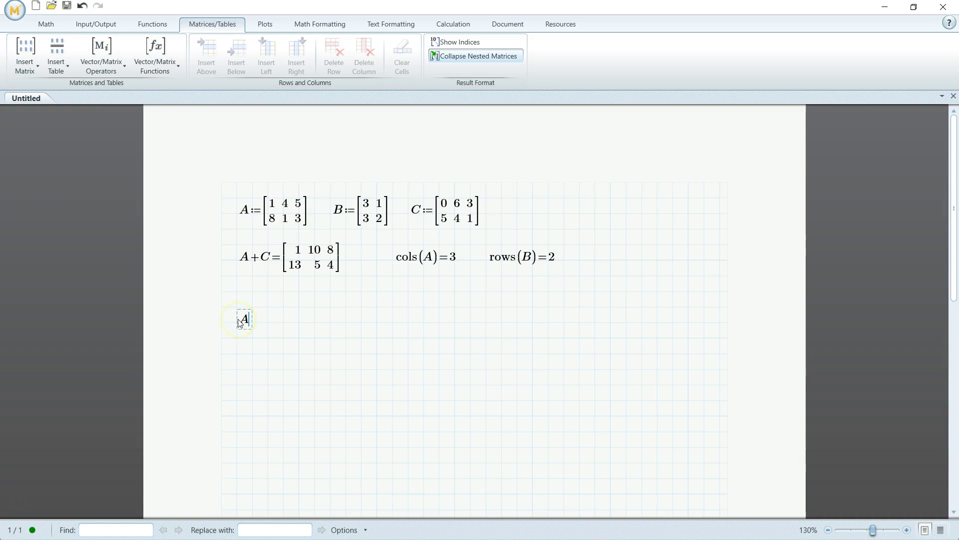
{"action": "key", "text": "ctrl+1"}
{"action": "type", "text": "=[1 8;4 1;5 3"}
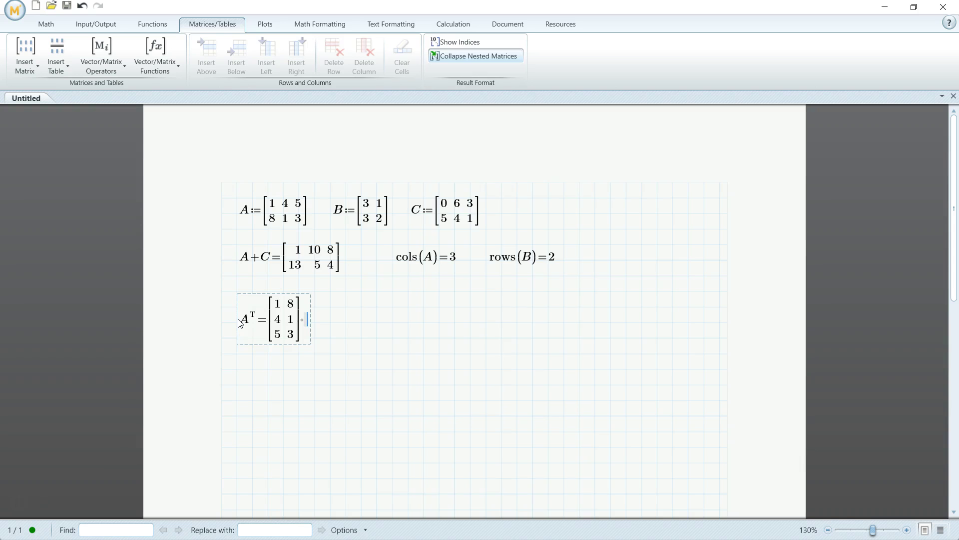
{"action": "left_click", "coordinate": [241, 322]}
Evaluate Aᵀ·B below the transpose, giving [27 17; 15 6; 24 11]
{"action": "left_click", "coordinate": [237, 384]}
{"action": "type", "text": "A"}
{"action": "key", "text": "ctrl+1"}
{"action": "type", "text": "*B"}
{"action": "type", "text": "="}
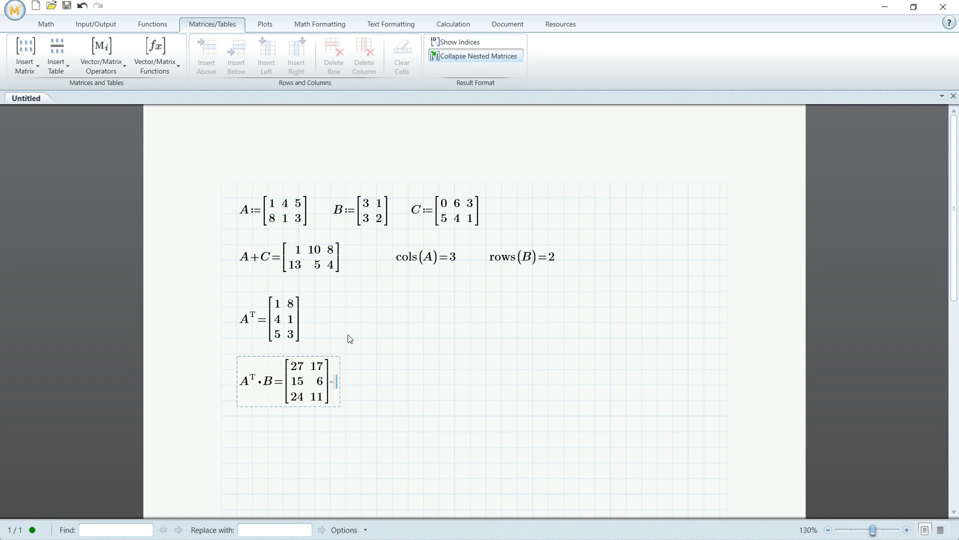
{"action": "key", "text": "Right"}
{"action": "key", "text": "Right"}
{"action": "key", "text": "Right"}
{"action": "key", "text": "Right"}
Define D := Aᵀ·B·C and evaluate it as [85 230 98; 30 114 51; 55 188 83]
{"action": "type", "text": "D="}
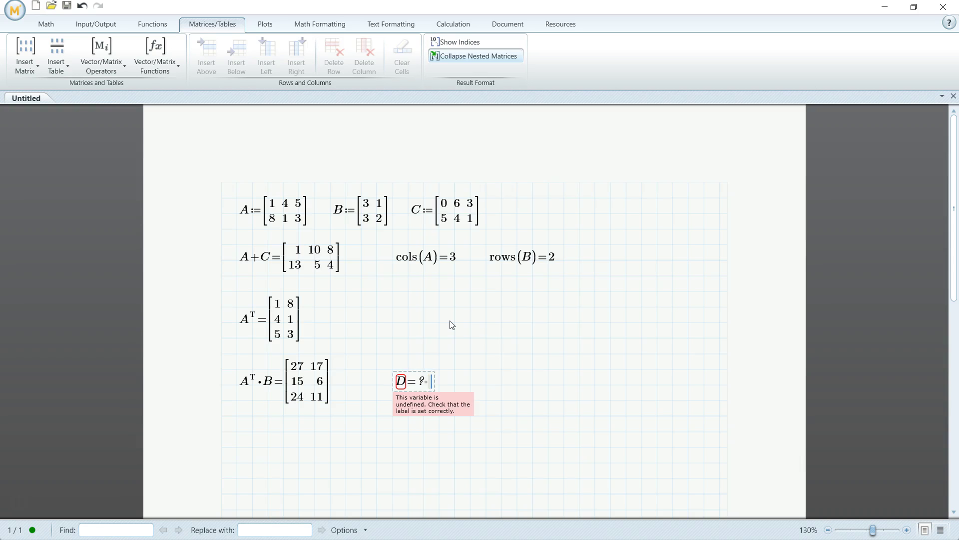
{"action": "key", "text": "BackSpace"}
{"action": "type", "text": ":="}
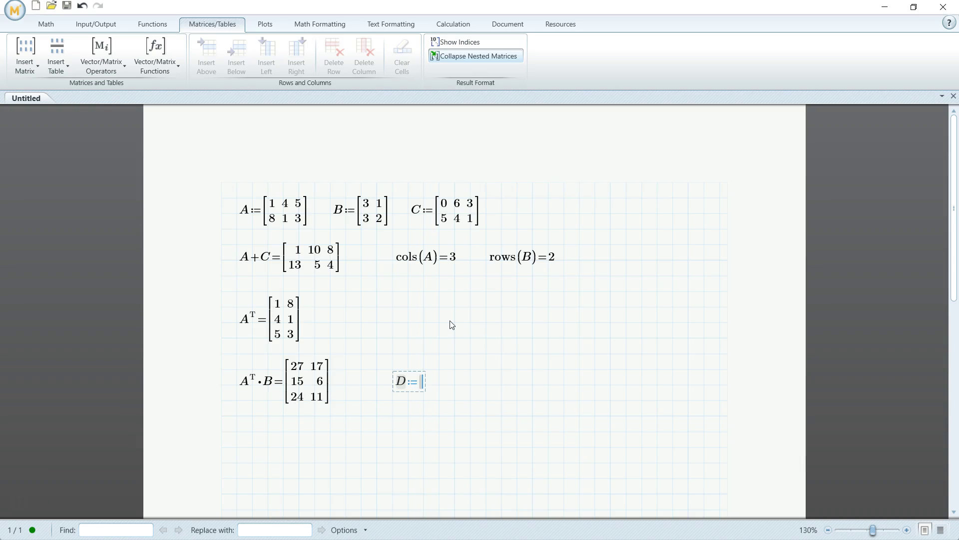
{"action": "type", "text": "A"}
{"action": "key", "text": "ctrl+1"}
{"action": "type", "text": "*B*C"}
{"action": "type", "text": "="}
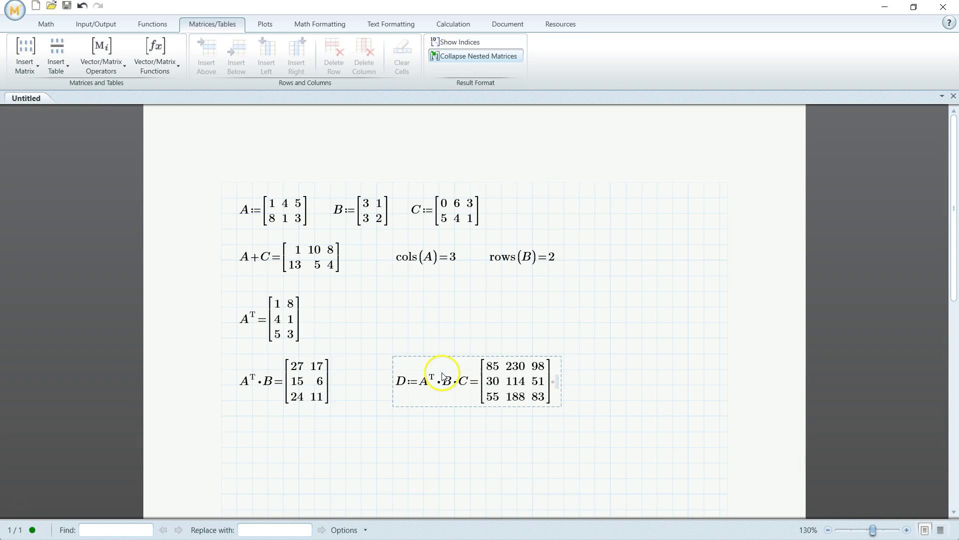
{"action": "scroll", "coordinate": [427, 307], "scroll_direction": "down", "scroll_amount": 1}
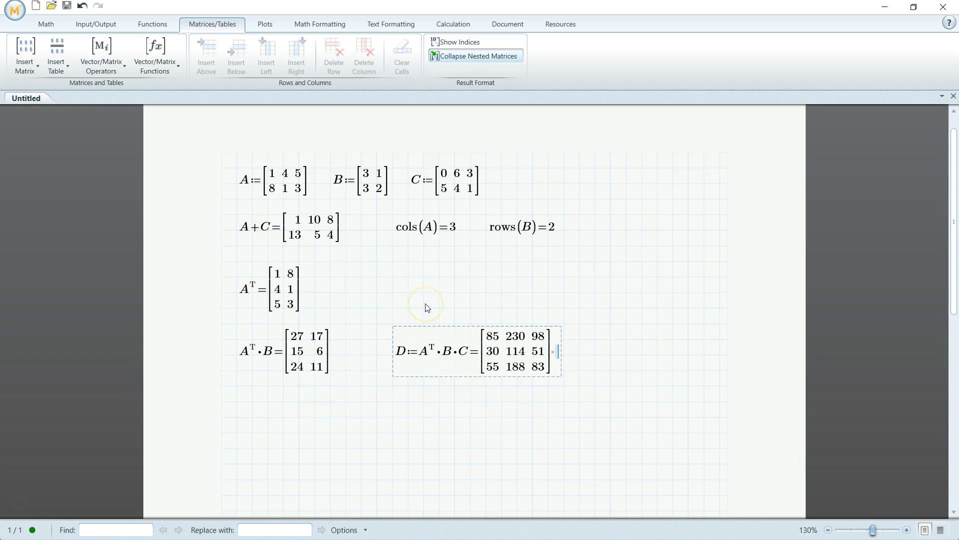
{"action": "scroll", "coordinate": [427, 307], "scroll_direction": "down", "scroll_amount": 1}
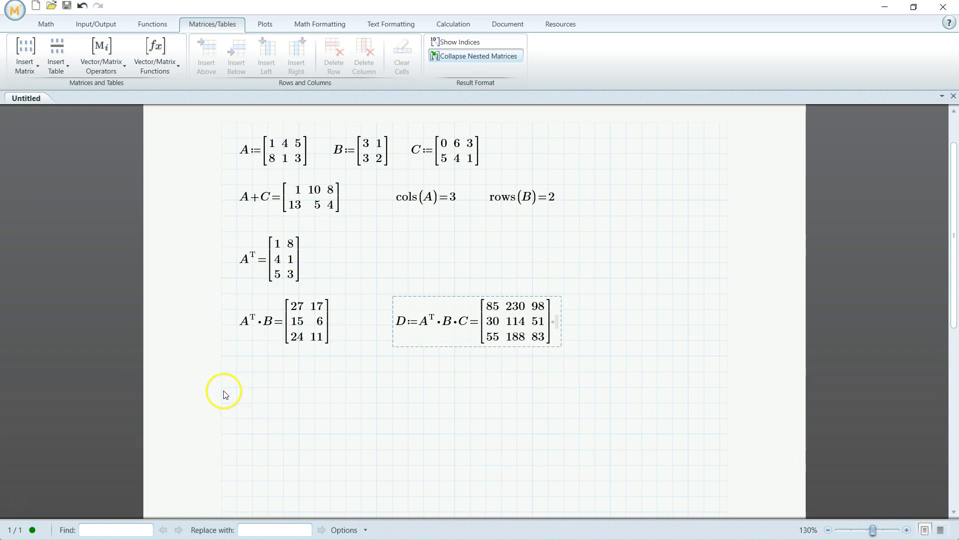
Evaluate D^-1 below the products, giving a 3×3 matrix with values like −1.065·10¹³
{"action": "left_click", "coordinate": [237, 387]}
{"action": "left_click", "coordinate": [237, 403]}
{"action": "type", "text": "D^-1="}
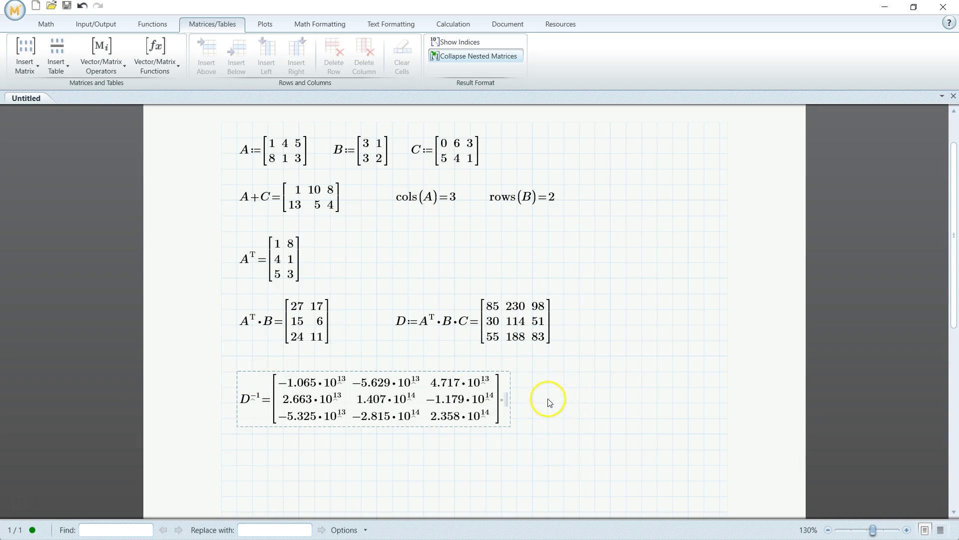
Evaluate det(D) to the right of the inverse, giving 1.183·10⁻¹¹
{"action": "left_click", "coordinate": [566, 404]}
{"action": "type", "text": "det(D)"}
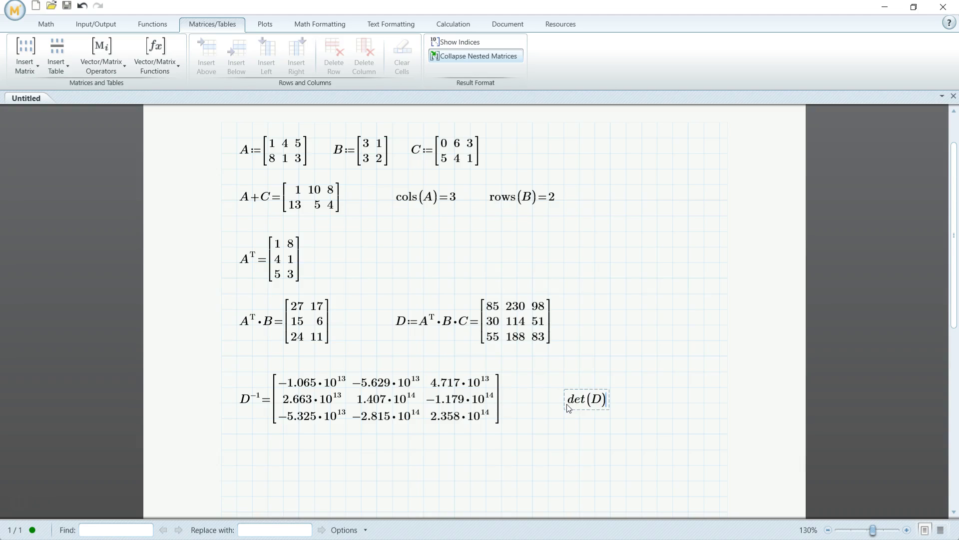
{"action": "type", "text": "=1.183·10^-11"}
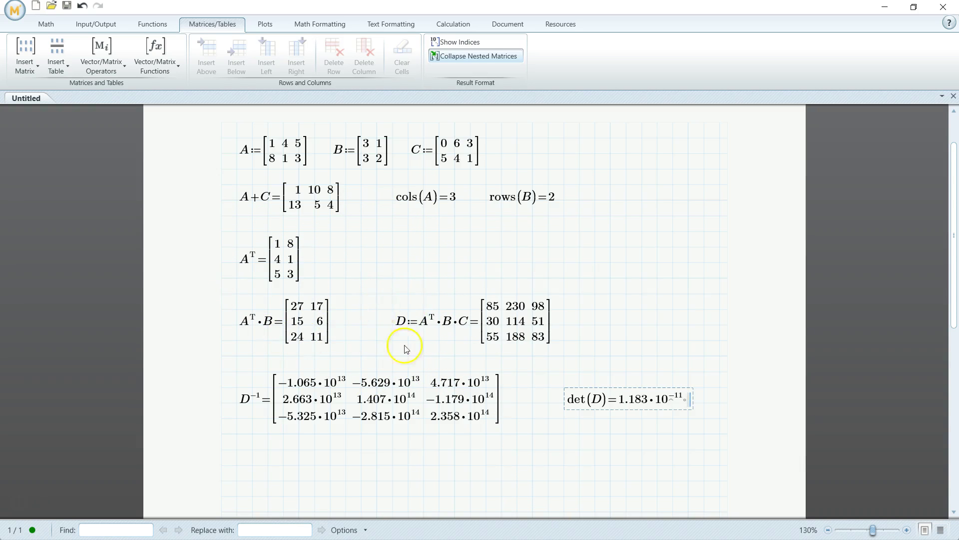
{"action": "scroll", "coordinate": [421, 368], "scroll_direction": "down", "scroll_amount": 3}
{"action": "scroll", "coordinate": [414, 354], "scroll_direction": "down", "scroll_amount": 3}
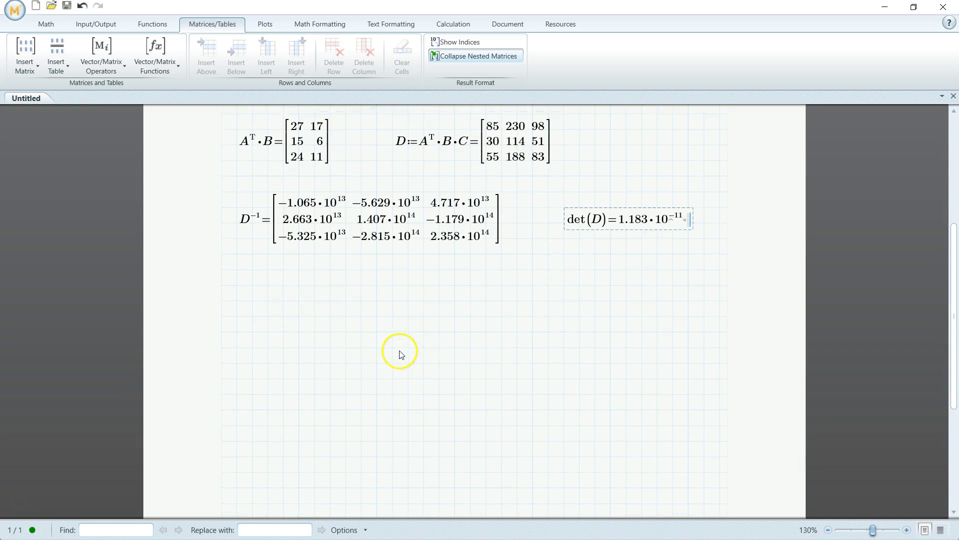
{"action": "scroll", "coordinate": [400, 353], "scroll_direction": "down", "scroll_amount": 1}
{"action": "scroll", "coordinate": [399, 354], "scroll_direction": "up", "scroll_amount": 1}
Start defining A below the inverse as a matrix with first row 3, 5, 8
{"action": "left_click", "coordinate": [252, 332]}
{"action": "scroll", "coordinate": [545, 270], "scroll_direction": "up", "scroll_amount": 1}
{"action": "scroll", "coordinate": [504, 295], "scroll_direction": "down", "scroll_amount": 4}
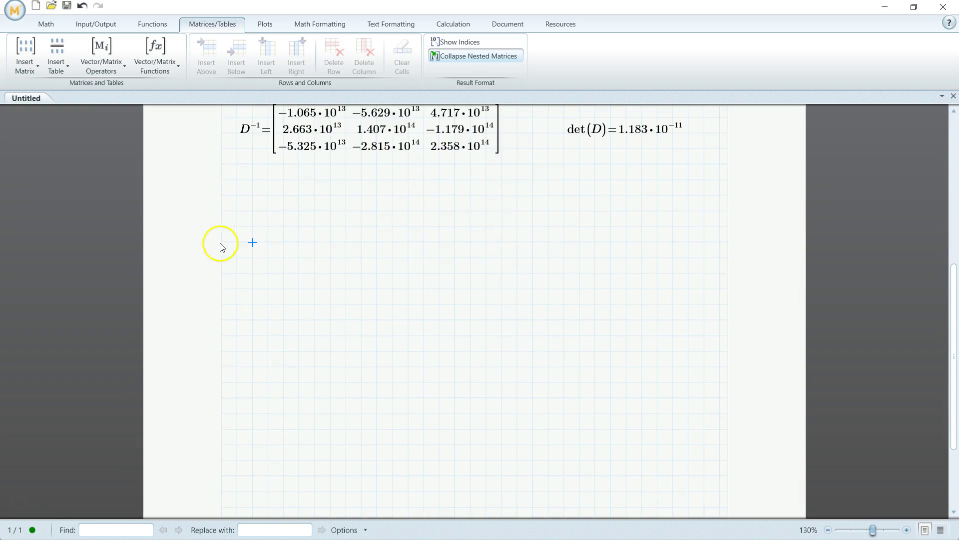
{"action": "scroll", "coordinate": [220, 242], "scroll_direction": "up", "scroll_amount": 1}
{"action": "type", "text": "A"}
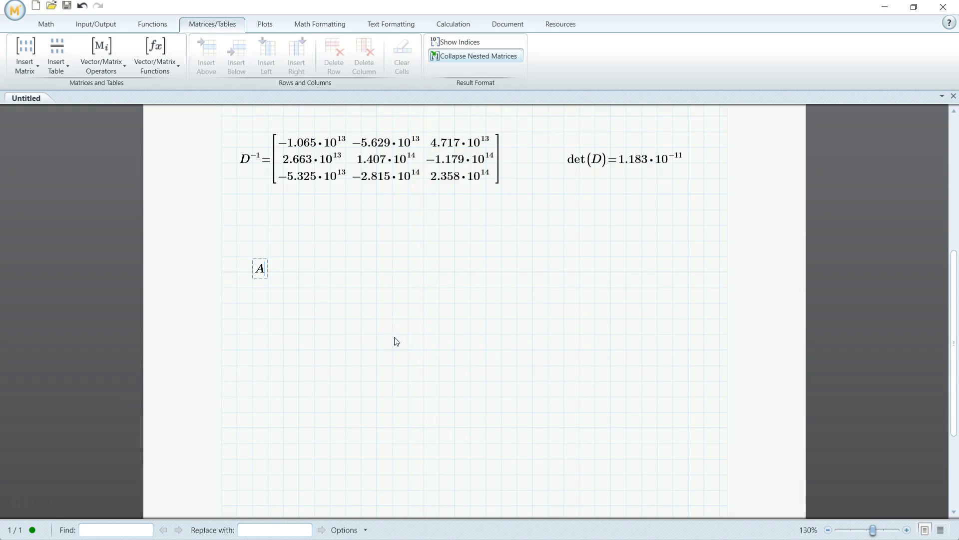
{"action": "type", "text": ":="}
{"action": "key", "text": "ctrl+m"}
{"action": "type", "text": "3"}
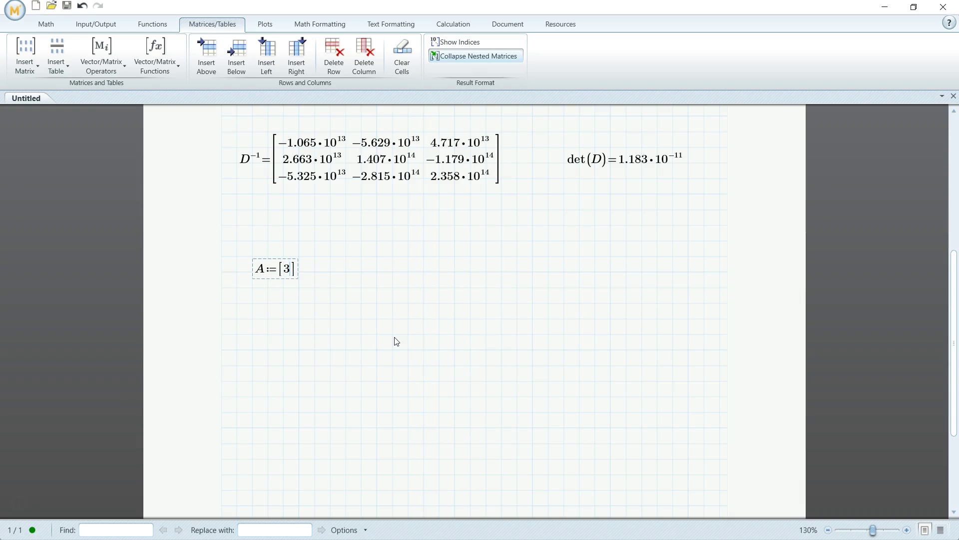
{"action": "key", "text": "ctrl+shift+c"}
{"action": "type", "text": "5"}
{"action": "key", "text": "ctrl+shift+c"}
{"action": "type", "text": "8"}
Fill A's second row with 1, 3, 9 and third row with 4, 2, 1
{"action": "key", "text": "ctrl+shift+r"}
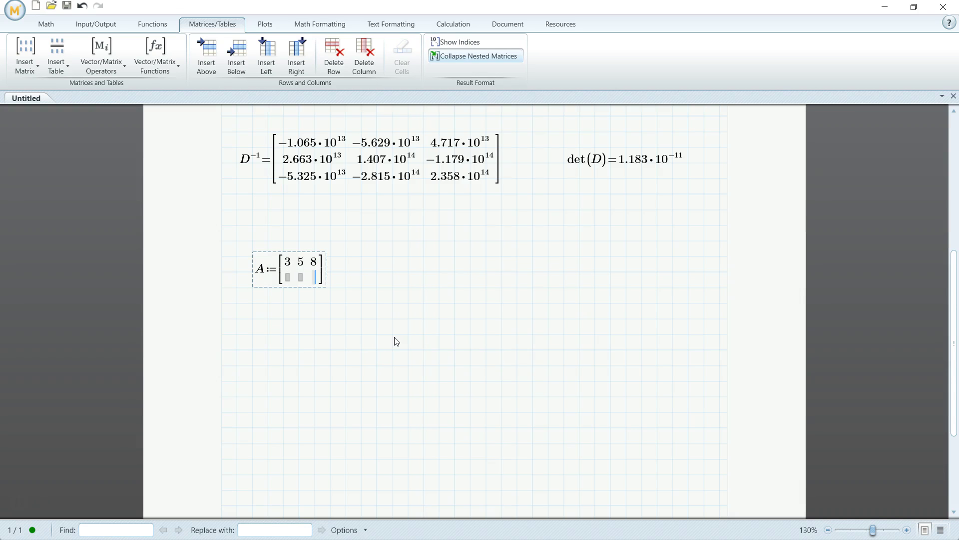
{"action": "type", "text": "9"}
{"action": "key", "text": "Left"}
{"action": "key", "text": "Left"}
{"action": "type", "text": "3"}
{"action": "key", "text": "Left"}
{"action": "type", "text": "1"}
{"action": "key", "text": "shift+Return"}
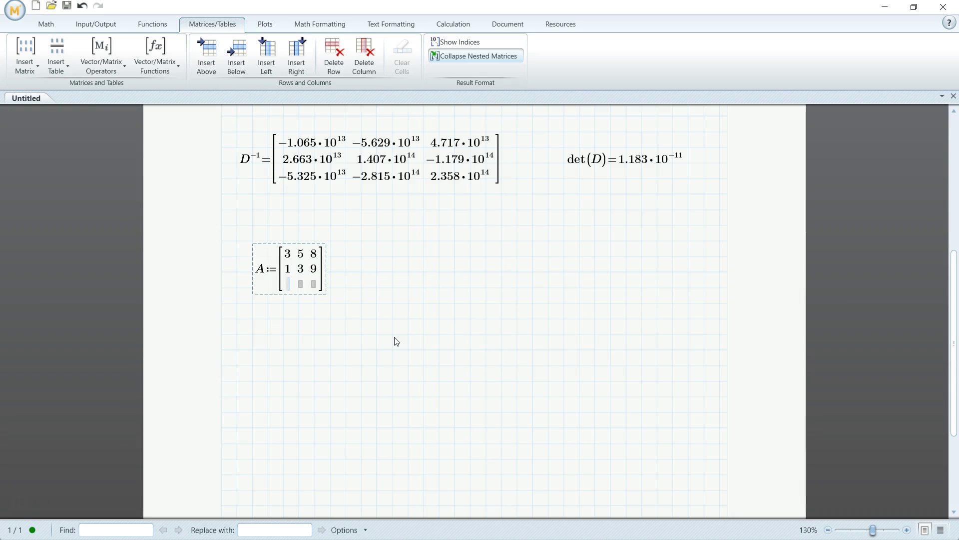
{"action": "type", "text": "4"}
{"action": "key", "text": "Right"}
{"action": "type", "text": "2"}
{"action": "key", "text": "Right"}
{"action": "type", "text": "1"}
{"action": "key", "text": "Return"}
{"action": "key", "text": "Right"}
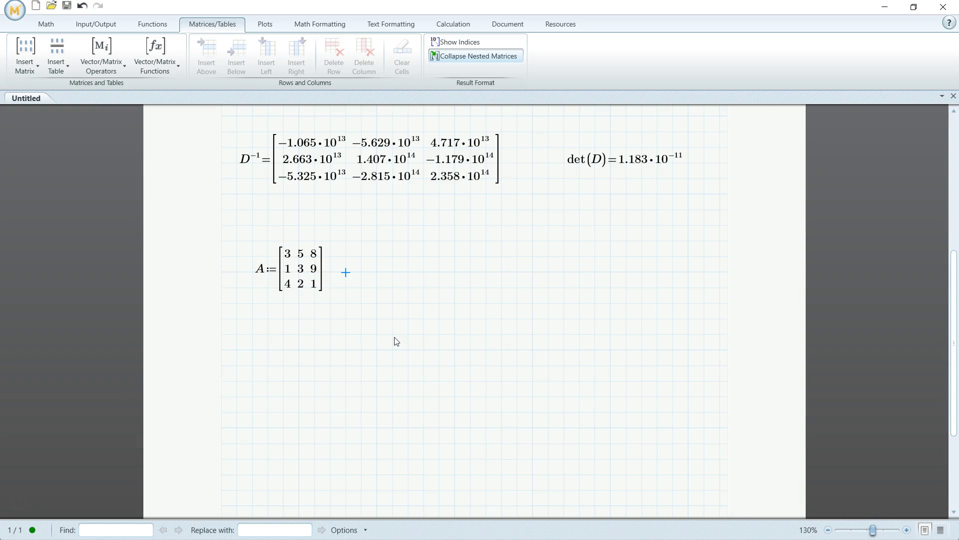
Define b beside A as the column vector [12; 42; 3]
{"action": "type", "text": "b:="}
{"action": "key", "text": "ctrl+m"}
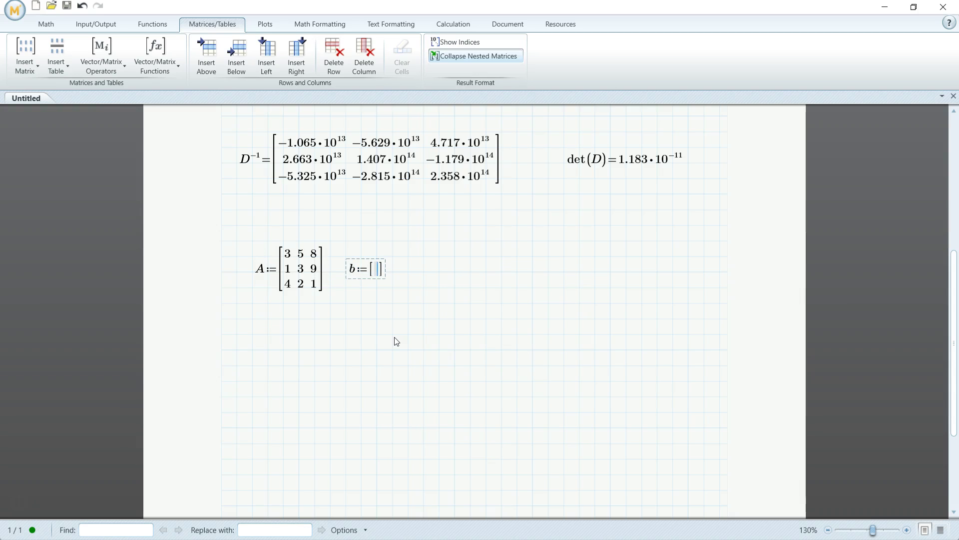
{"action": "type", "text": "12"}
{"action": "key", "text": "shift+Return"}
{"action": "type", "text": "42"}
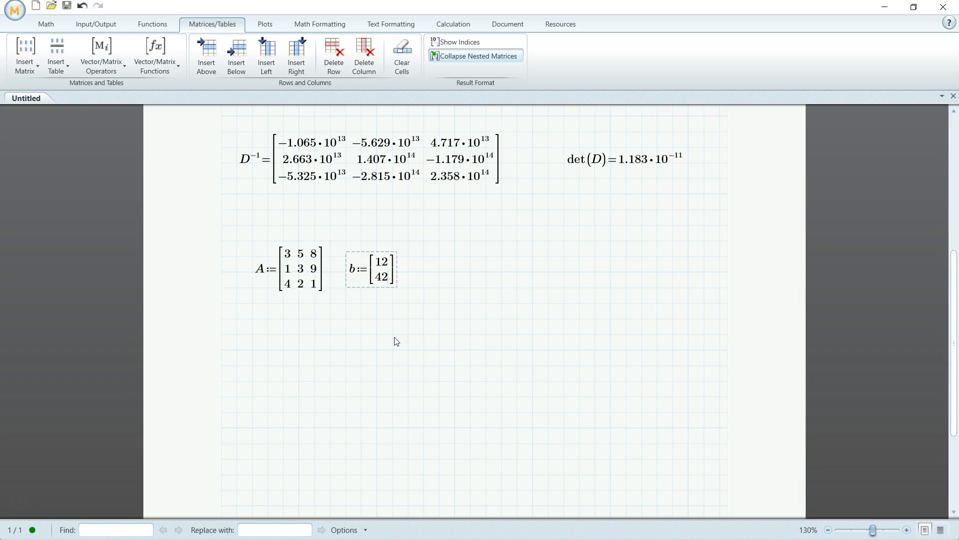
{"action": "key", "text": "shift+Return"}
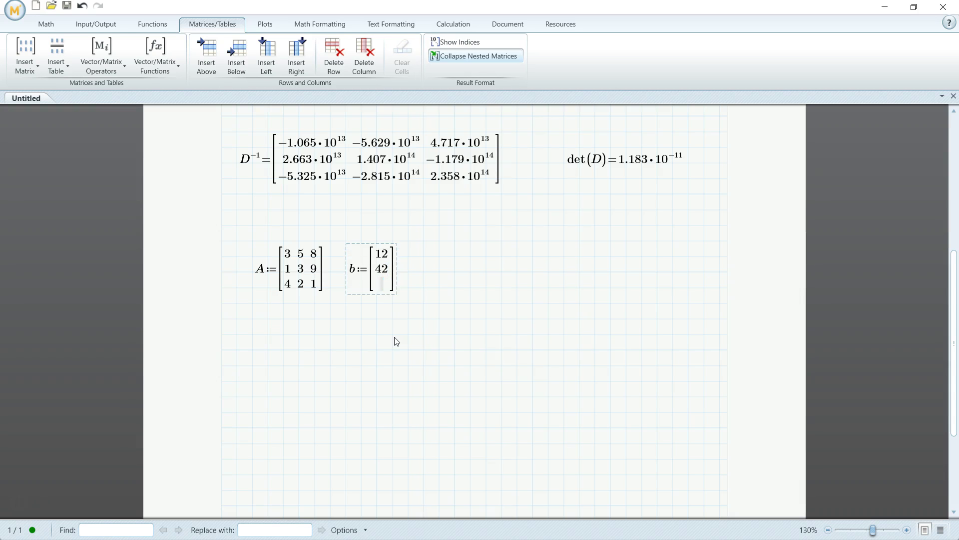
{"action": "type", "text": "3"}
{"action": "key", "text": "Return"}
{"action": "key", "text": "Return"}
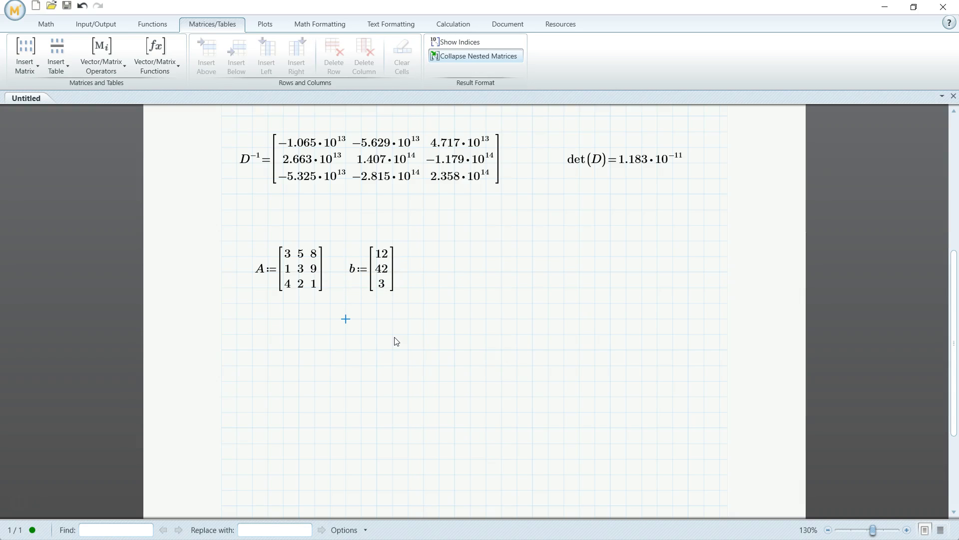
Add a text note reading A*X=b below matrix A and vector b
{"action": "key", "text": "ctrl+t"}
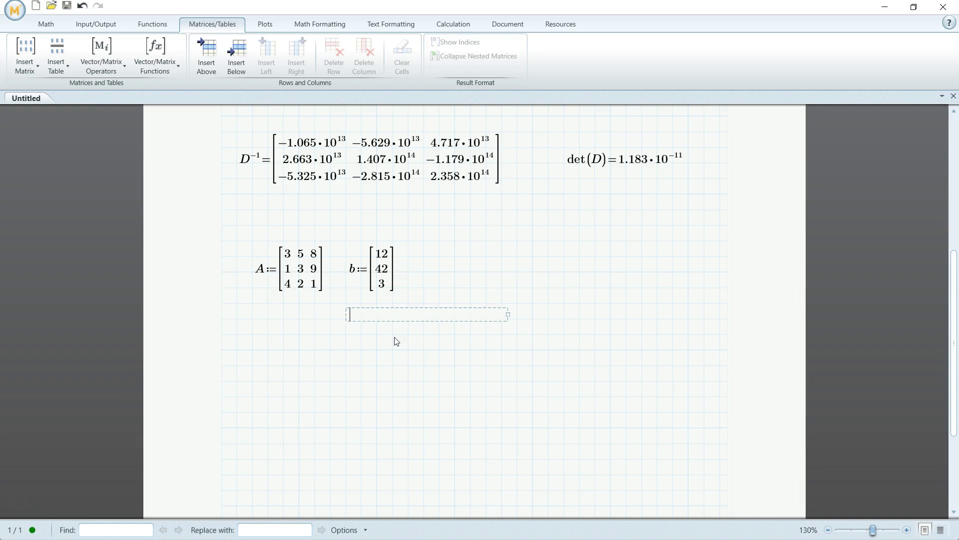
{"action": "type", "text": "A*X=b"}
{"action": "double_click", "coordinate": [369, 316]}
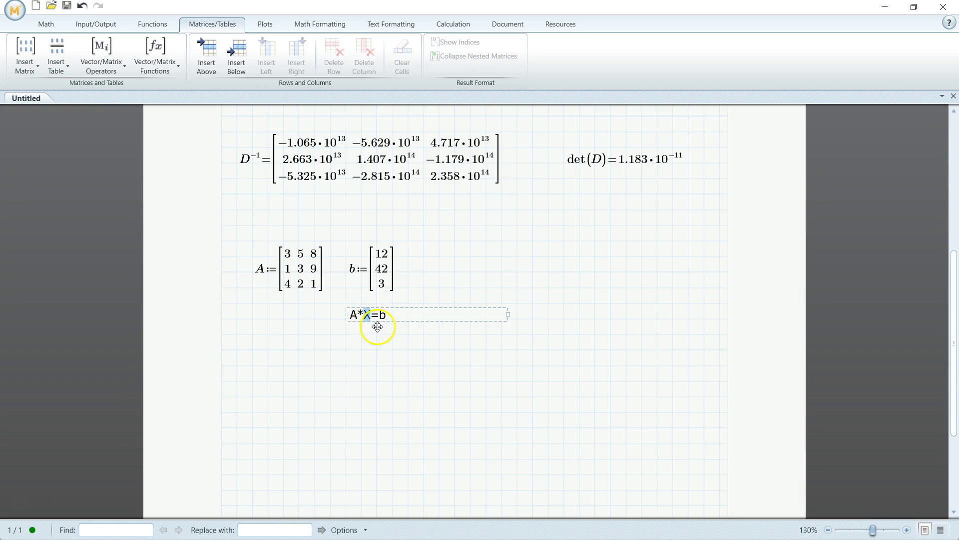
{"action": "left_click", "coordinate": [300, 384]}
Define xbar := A⁻¹·b and evaluate it to [6.9; −17.1; 9.6]
{"action": "type", "text": "xbar"}
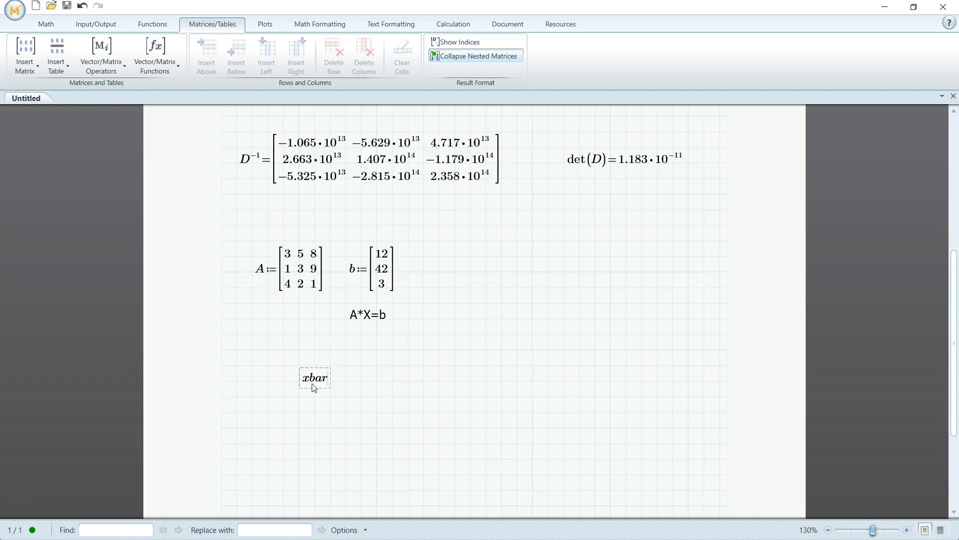
{"action": "type", "text": ":="}
{"action": "left_click", "coordinate": [406, 309]}
{"action": "type", "text": "A"}
{"action": "type", "text": "^"}
{"action": "type", "text": "-1"}
{"action": "type", "text": "*"}
{"action": "key", "text": "BackSpace"}
{"action": "type", "text": "*"}
{"action": "type", "text": "b"}
{"action": "type", "text": "=[6.9; -17.1; 9.6"}
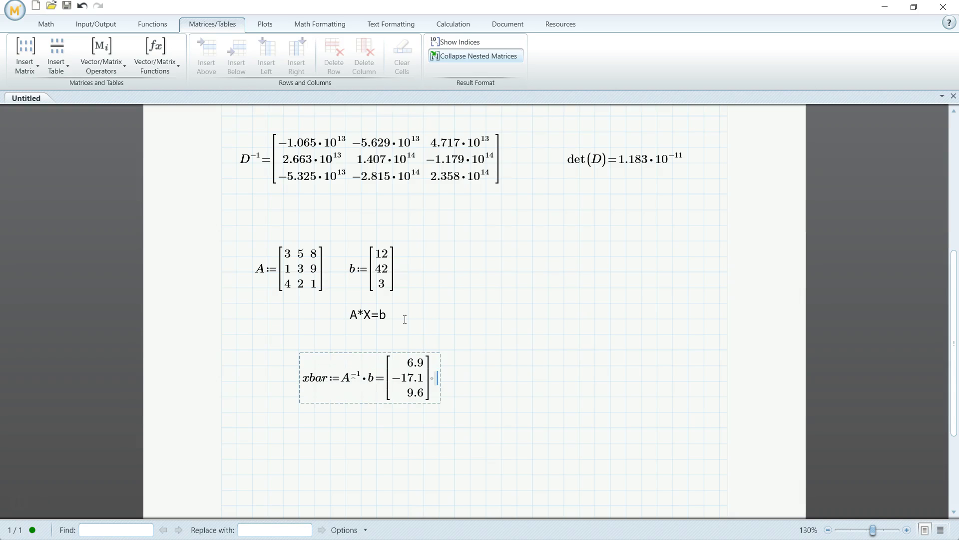
{"action": "left_click", "coordinate": [411, 366]}
{"action": "scroll", "coordinate": [462, 349], "scroll_direction": "down", "scroll_amount": 2}
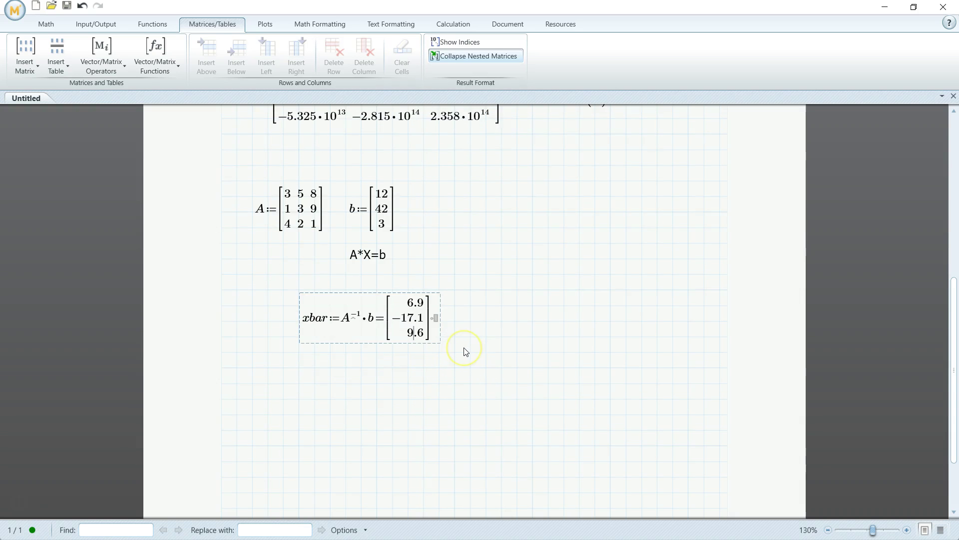